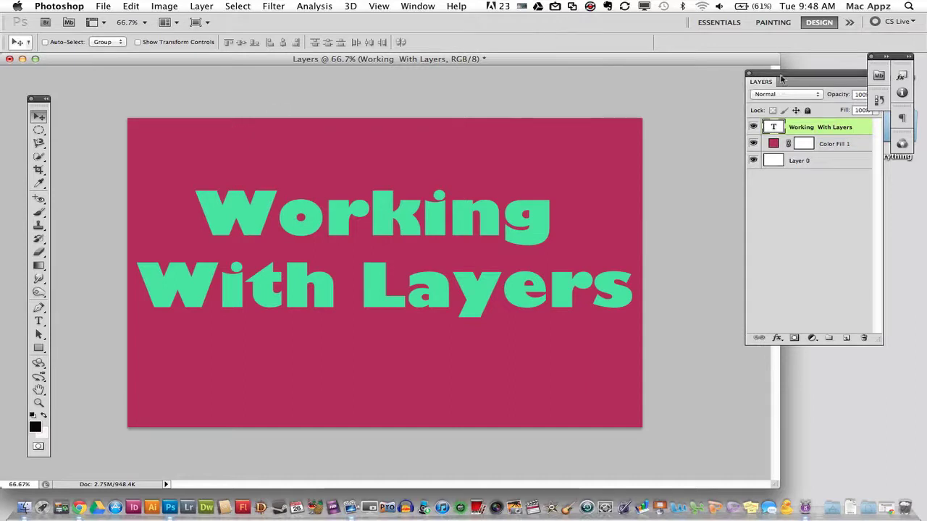
# - Move the Layers panel from the top-right to sit just beside the artwork
pyautogui.moveTo(782, 79); pyautogui.dragTo(572, 108)
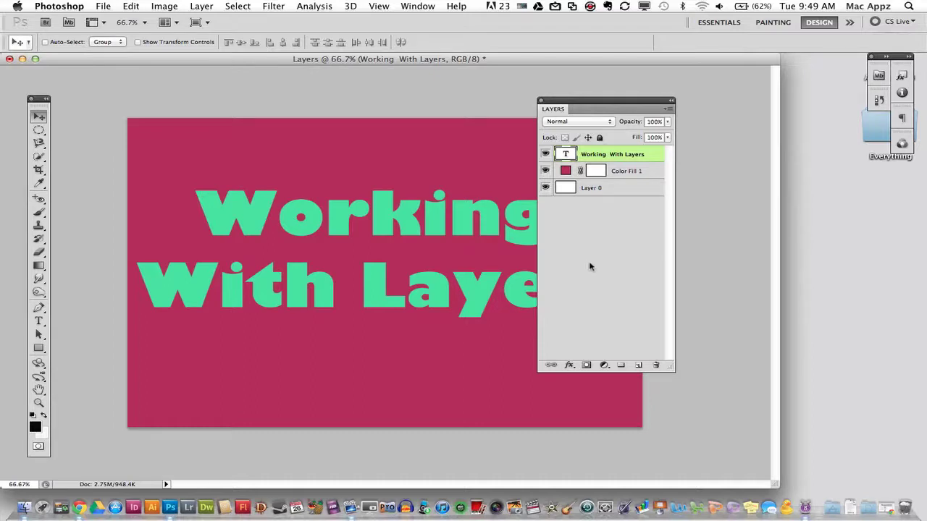
pyautogui.moveTo(588, 101); pyautogui.dragTo(694, 86)
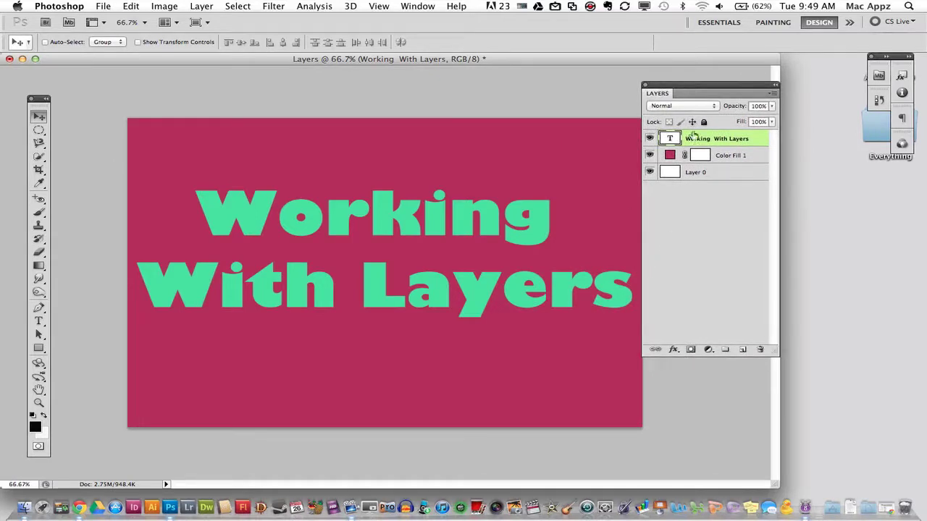
pyautogui.moveTo(691, 87); pyautogui.dragTo(592, 102)
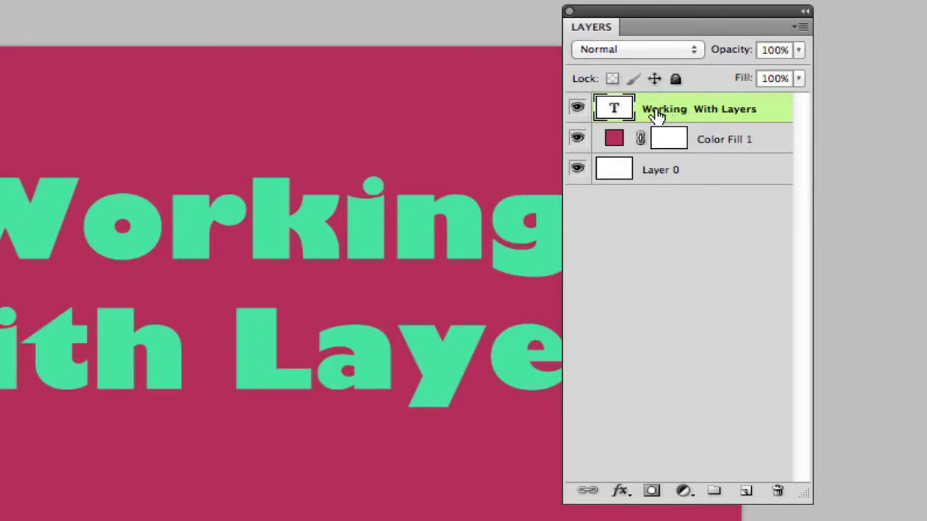
# - Duplicate the Working With Layers text layer as 'Working With Layers copy' in the same document
pyautogui.rightClick(654, 107)
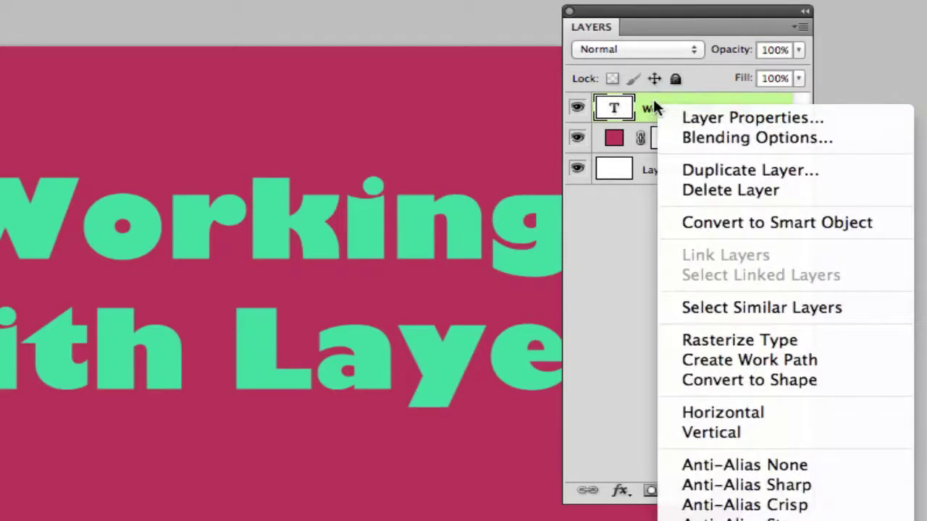
pyautogui.click(703, 169)
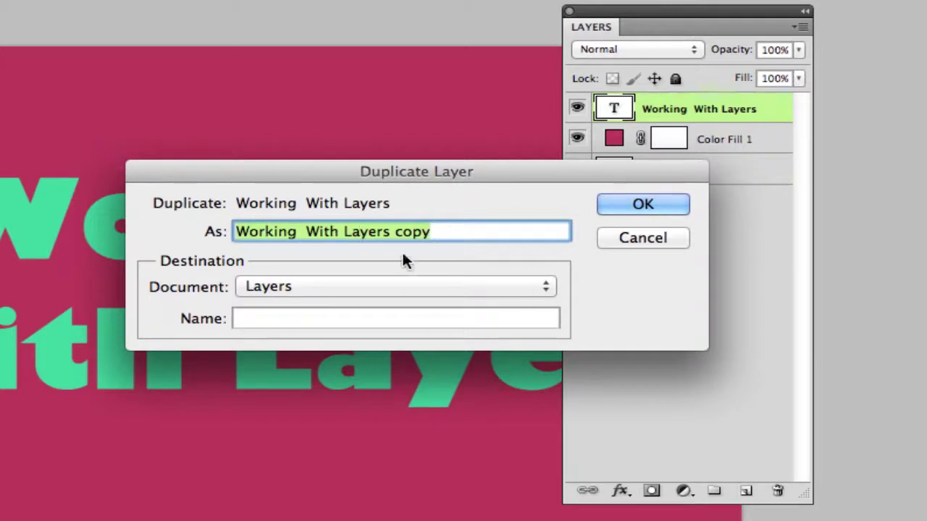
pyautogui.click(286, 287)
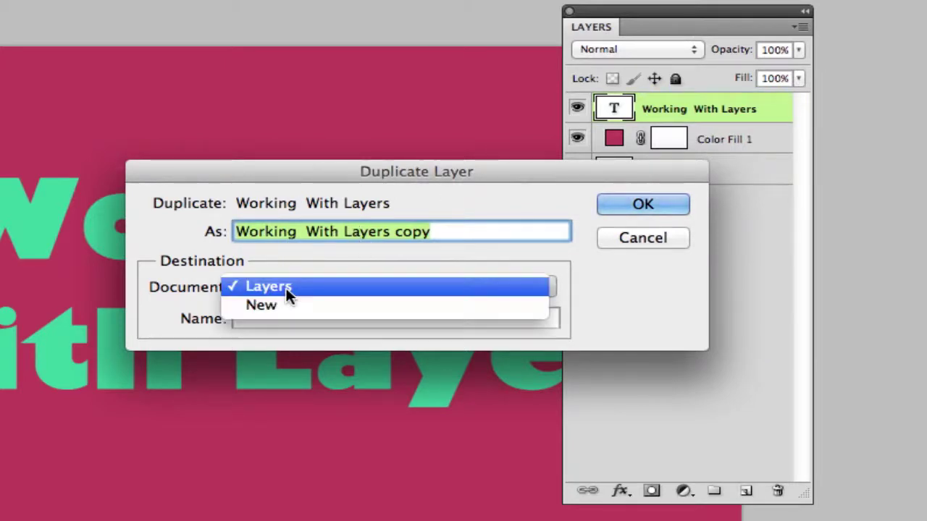
pyautogui.click(282, 252)
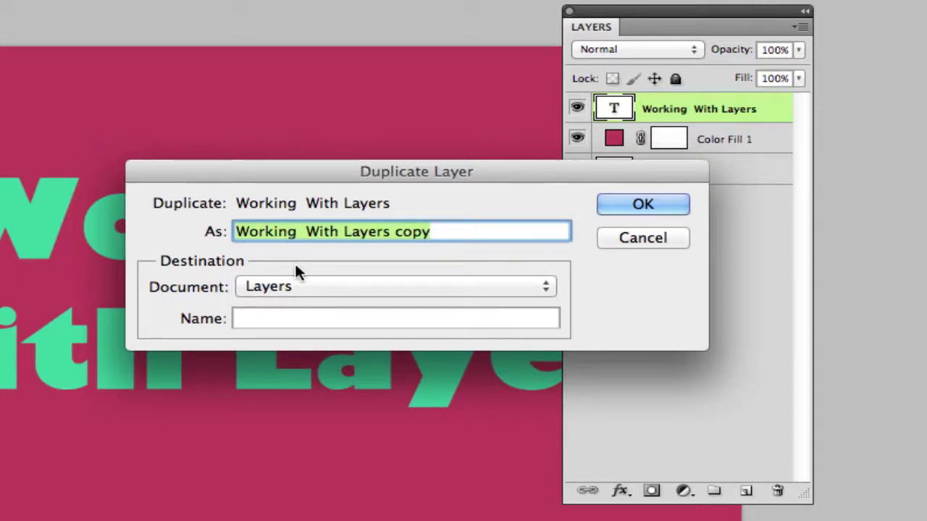
pyautogui.click(447, 232)
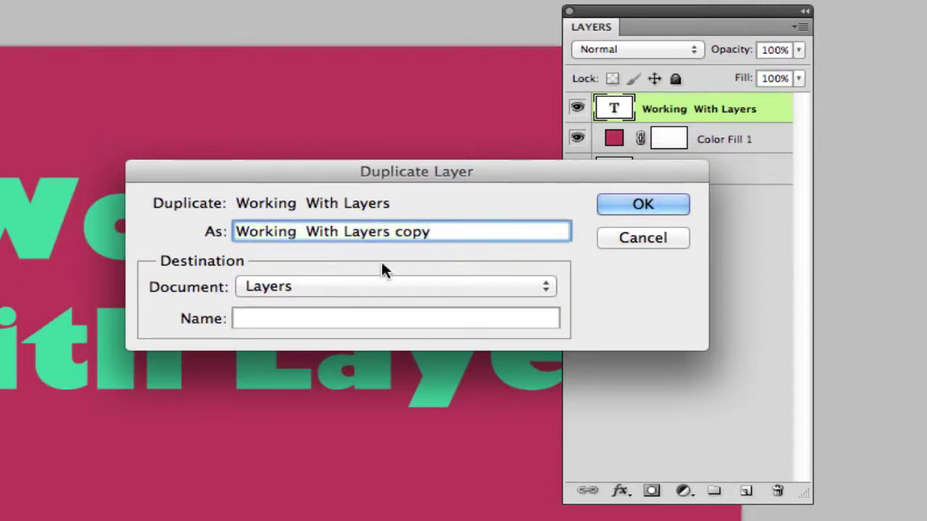
pyautogui.click(627, 206)
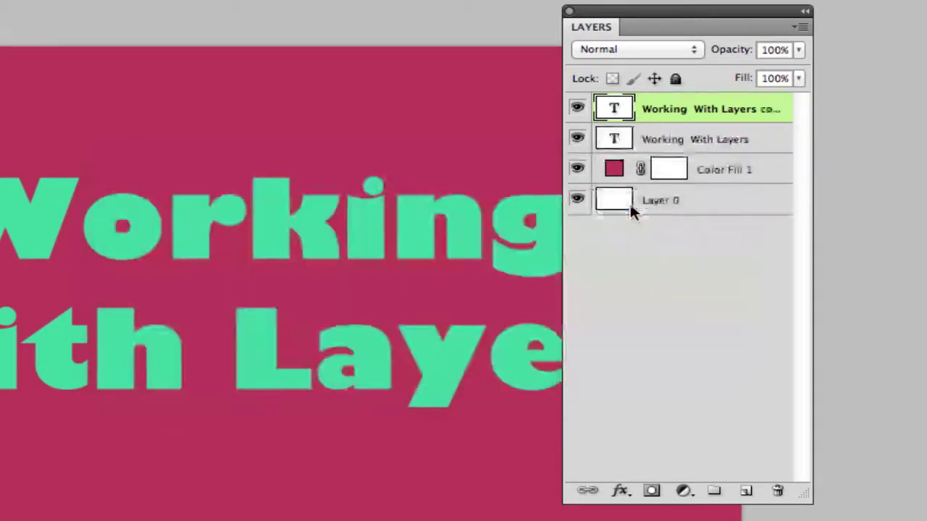
pyautogui.click(687, 142)
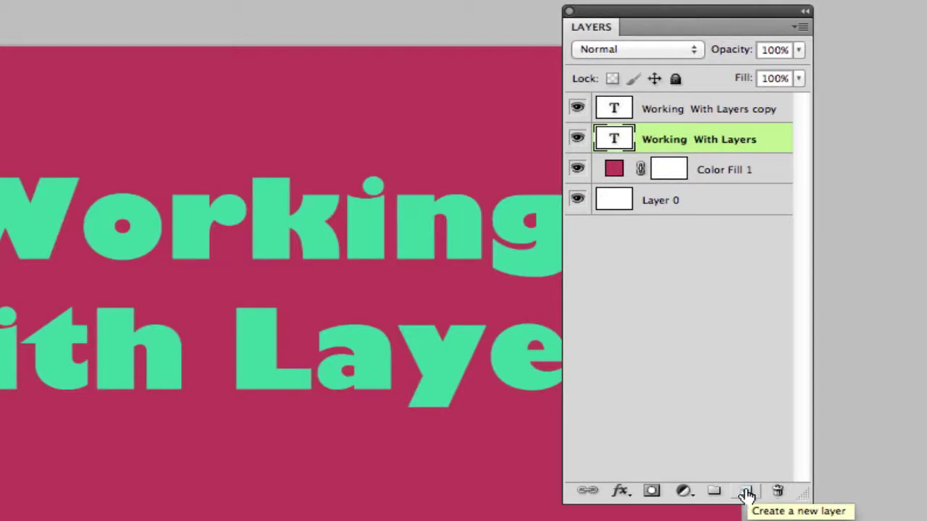
# - Add two empty layers, Layer 1 and Layer 2, above the selected text layer
pyautogui.click(747, 493)
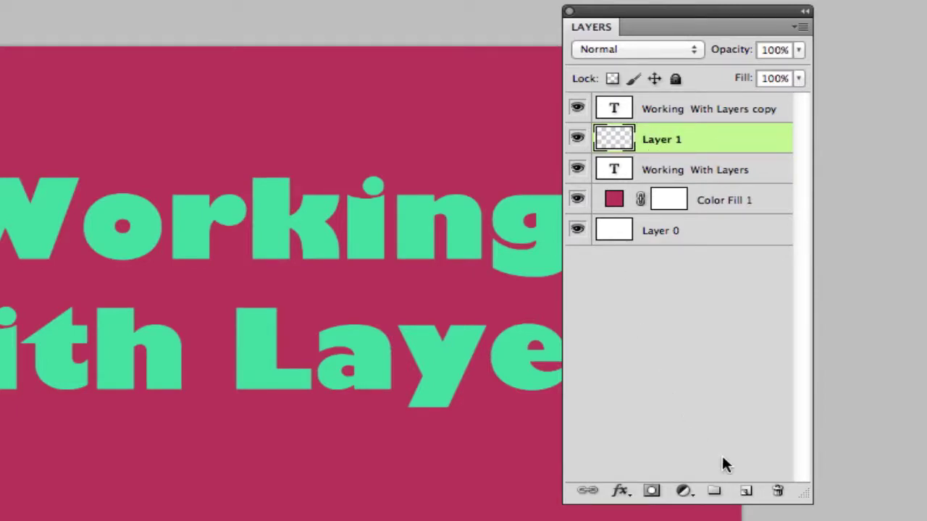
pyautogui.click(746, 492)
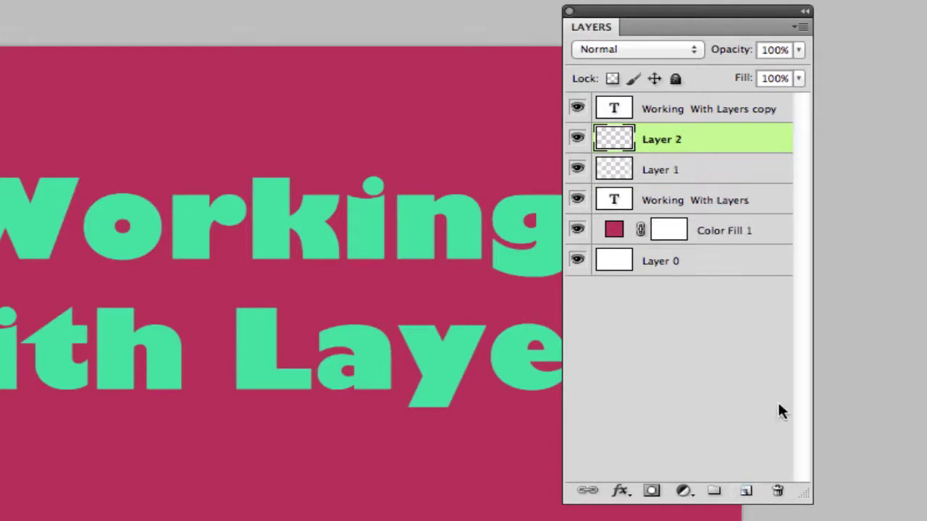
# - Undo Layer 2 and delete Layer 1 with the trash icon, confirming Yes
pyautogui.hotkey('ctrl', 'z')
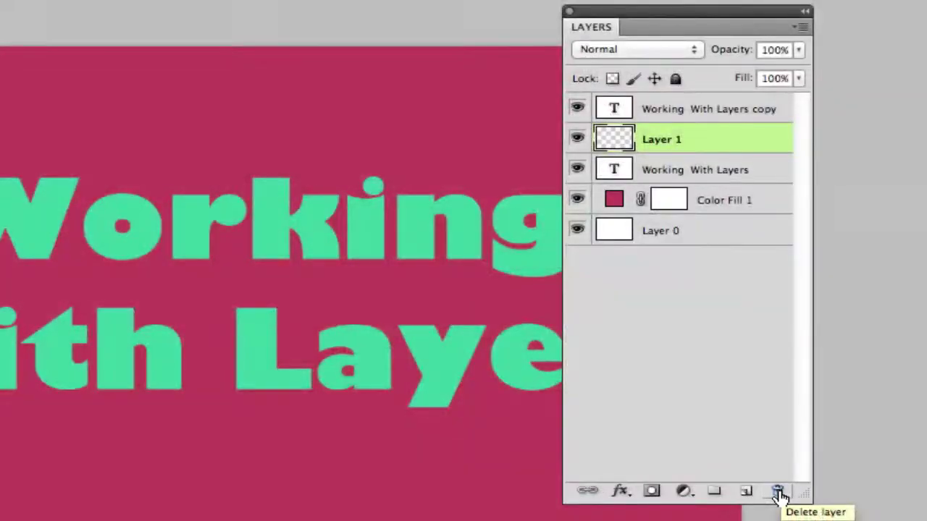
pyautogui.click(777, 492)
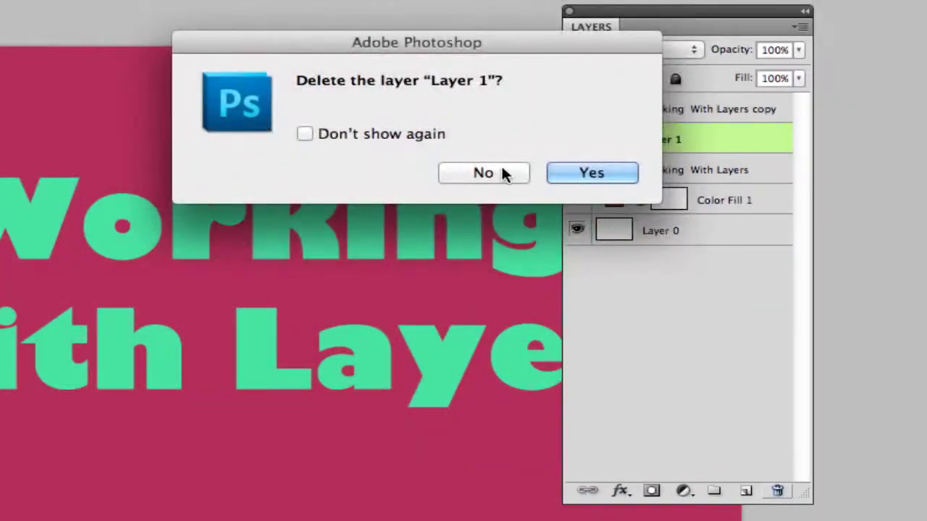
pyautogui.click(569, 174)
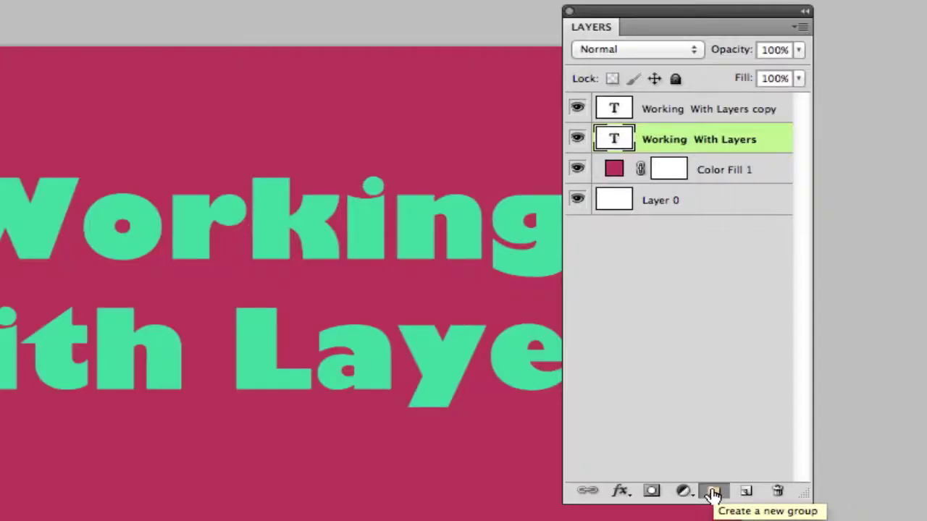
# - Create a new layer group and name it 'Text Group'
pyautogui.click(713, 493)
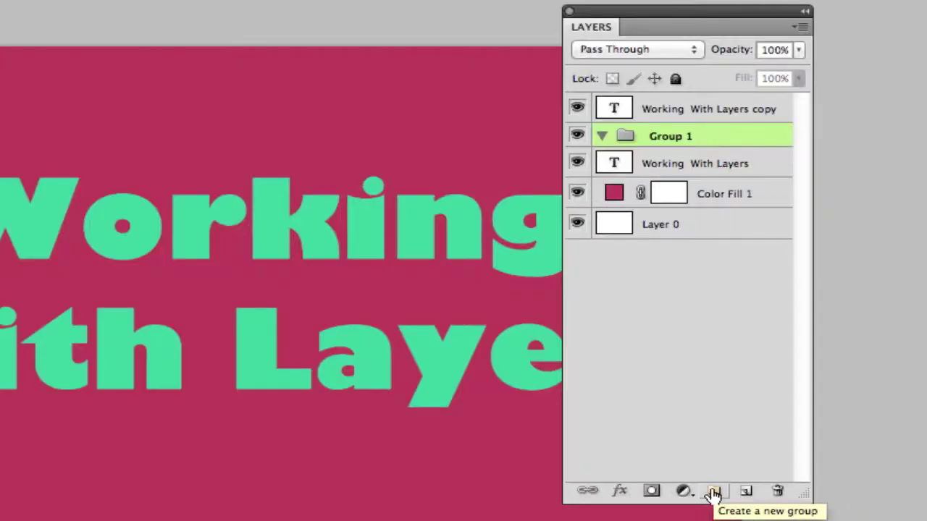
pyautogui.doubleClick(664, 140)
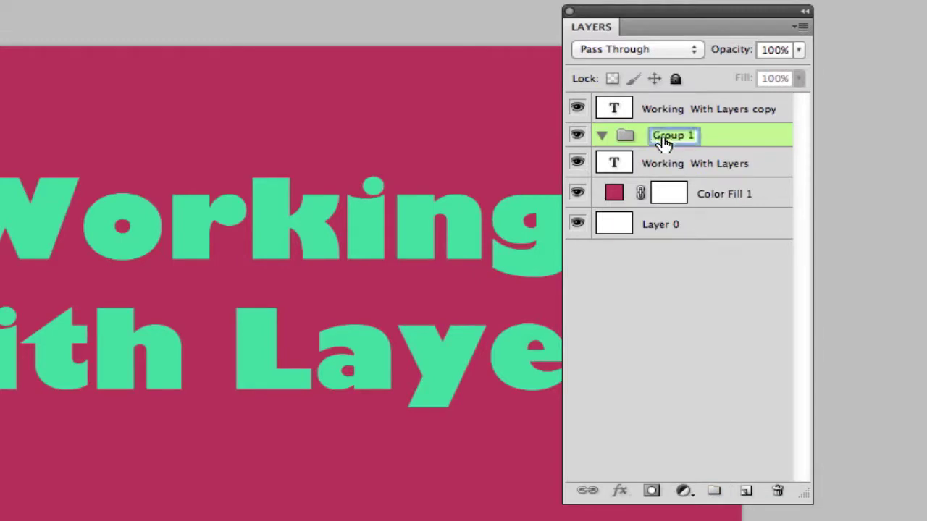
pyautogui.write('Te')
pyautogui.write('xt Group')
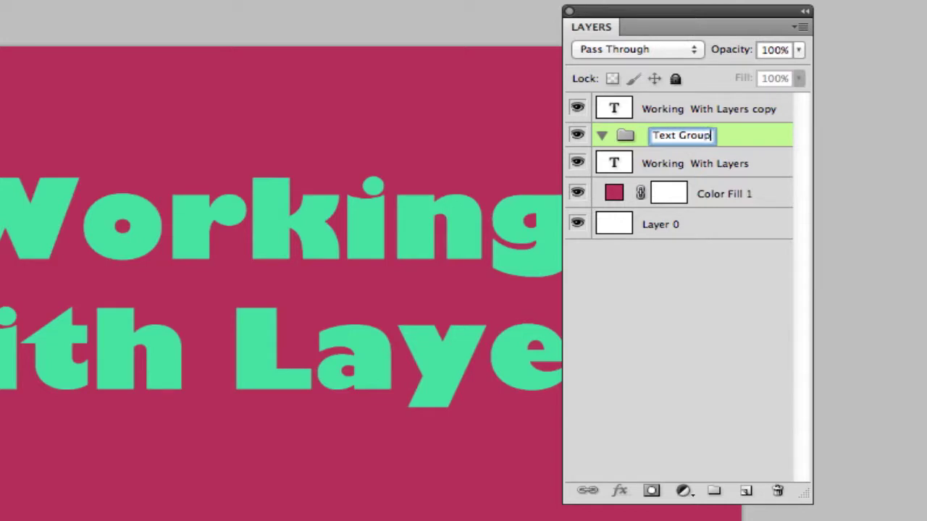
pyautogui.press('Return')
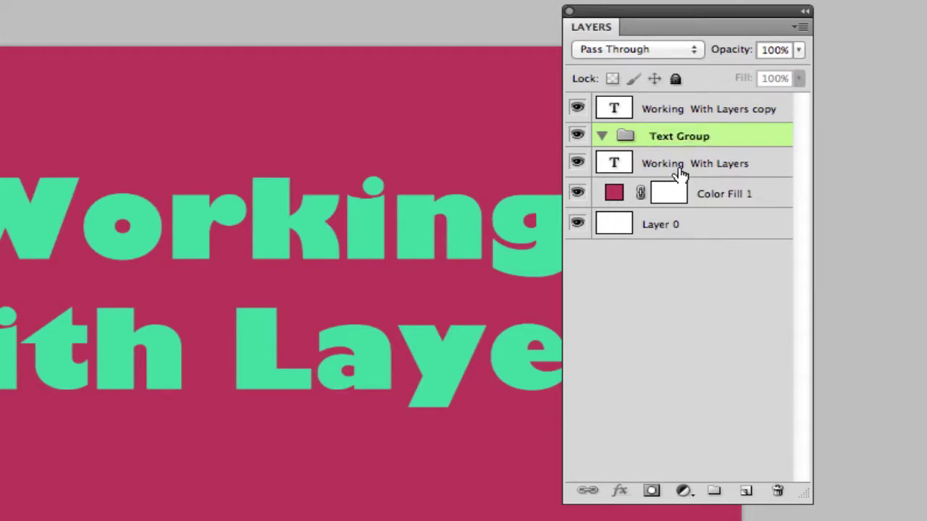
# - Move the copied and original Working With Layers text layers into Text Group
pyautogui.moveTo(683, 115); pyautogui.dragTo(682, 134)
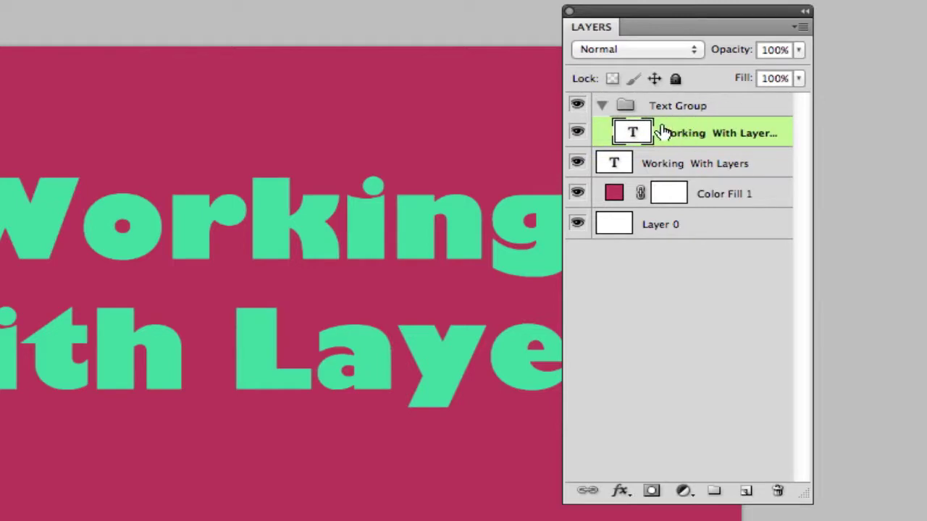
pyautogui.moveTo(657, 166); pyautogui.dragTo(672, 110)
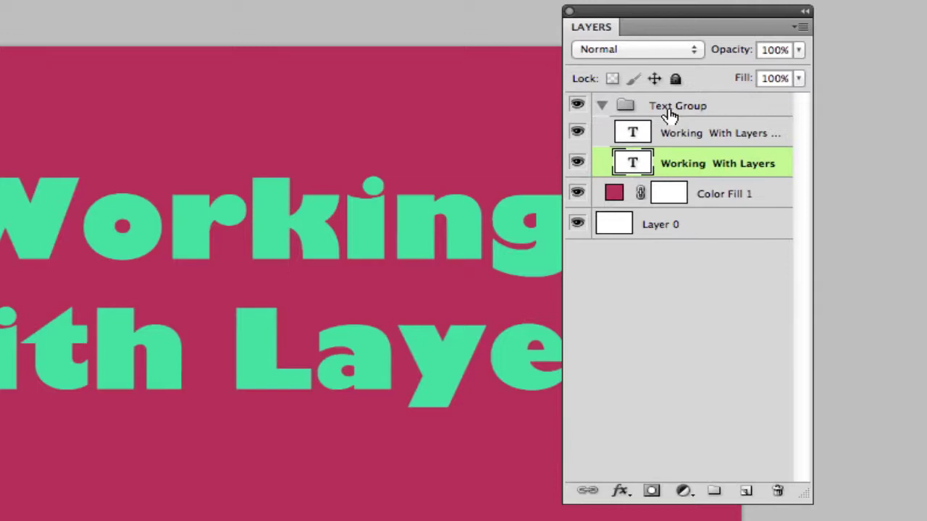
pyautogui.click(603, 106)
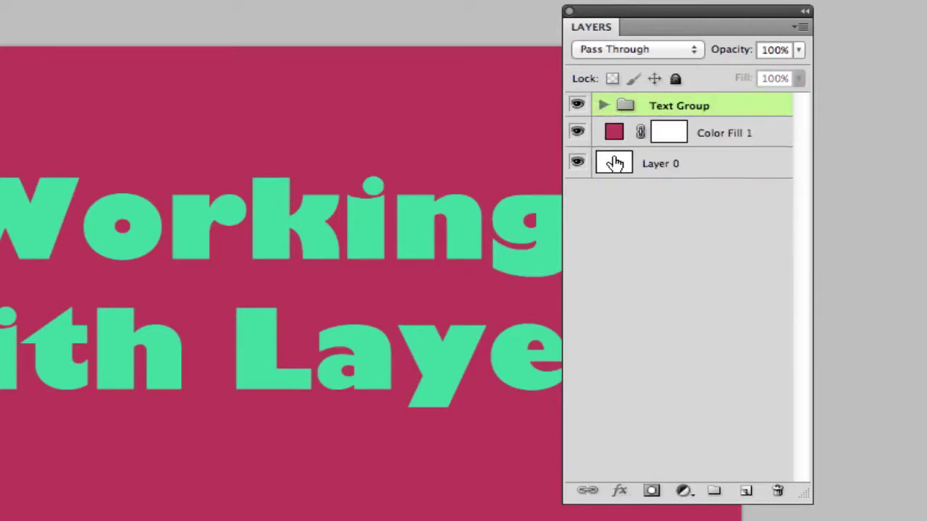
pyautogui.click(603, 106)
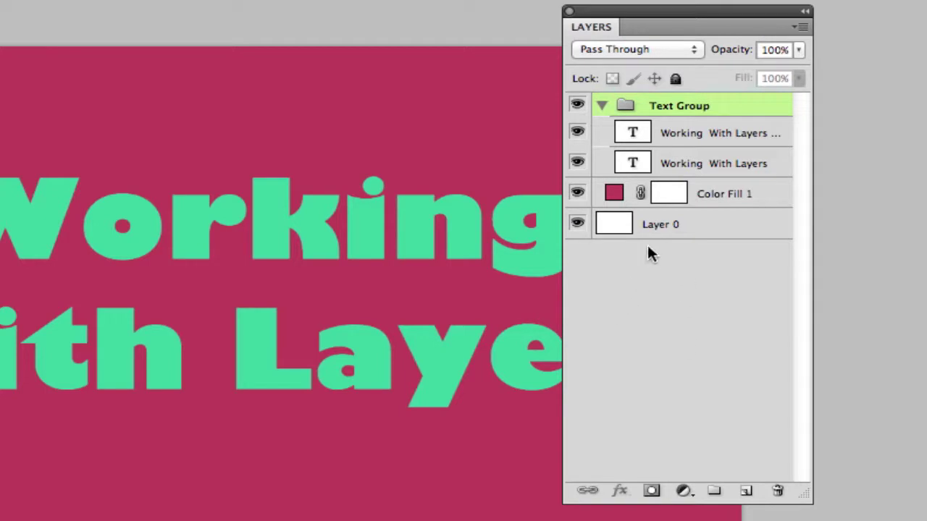
# - Rename Layer 0 to 'Background', dismissing the Layer Style dialog that opened by mistake
pyautogui.doubleClick(662, 227)
pyautogui.click(598, 113)
pyautogui.doubleClick(661, 226)
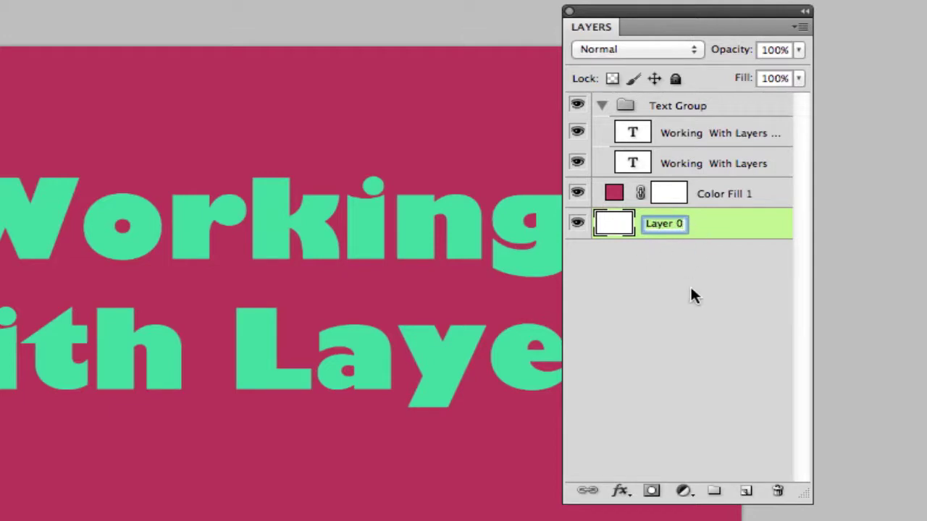
pyautogui.write('Bacg')
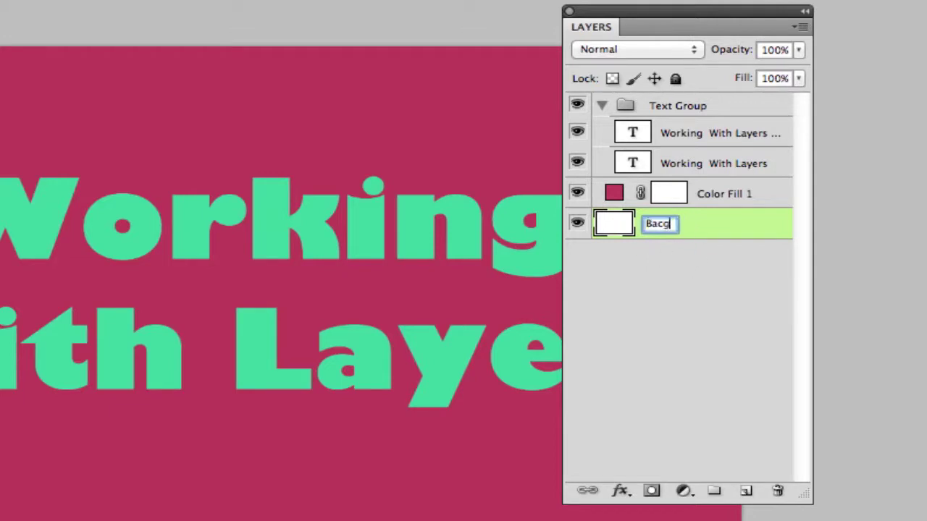
pyautogui.press('BackSpace')
pyautogui.write('kground')
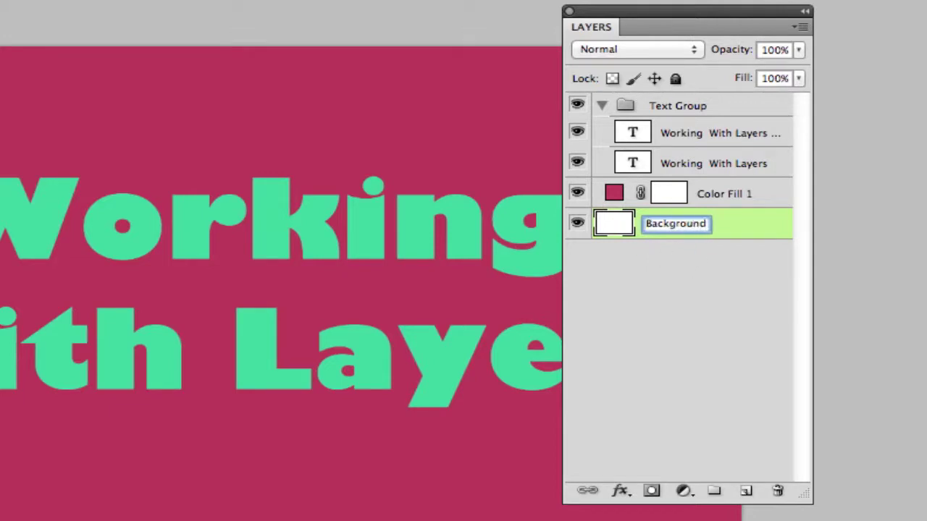
pyautogui.press('Return')
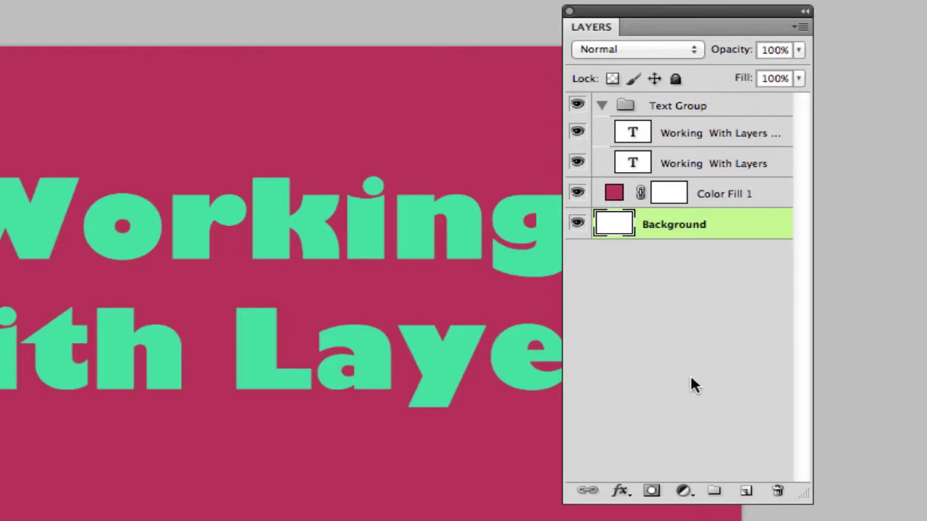